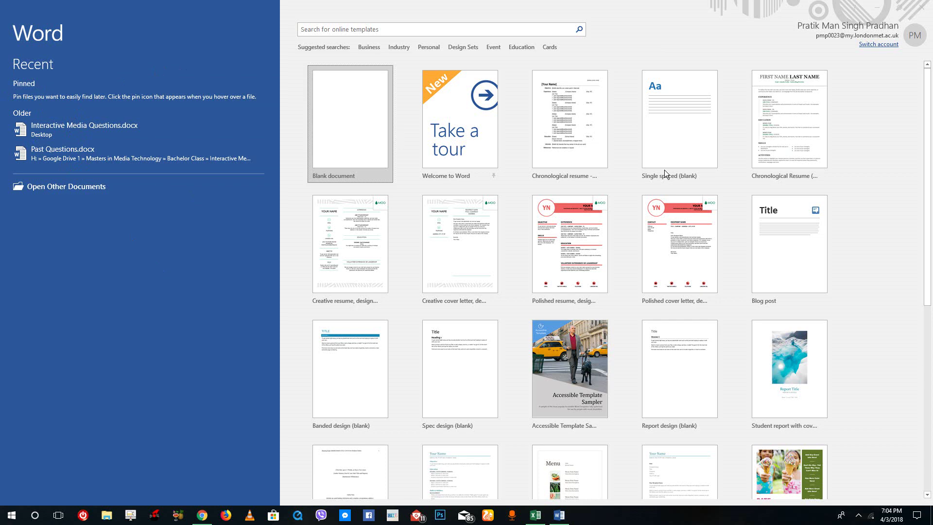
scroll(642, 195, "down", 2)
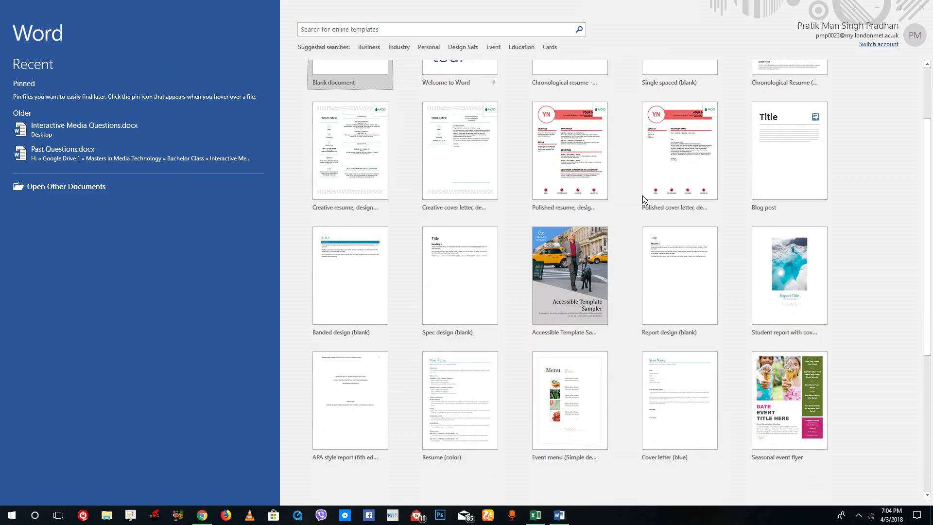
scroll(643, 195, "down", 3)
scroll(642, 195, "up", 2)
scroll(620, 196, "up", 1)
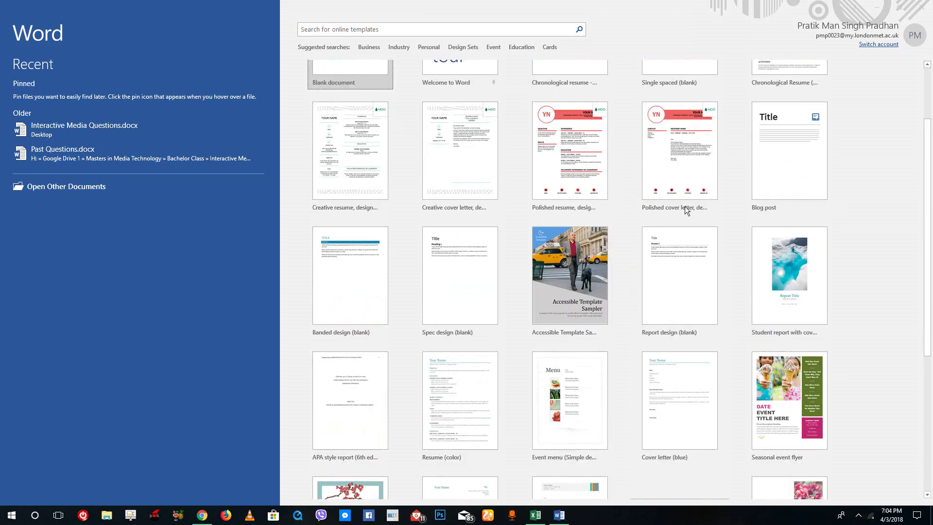
scroll(624, 215, "up", 1)
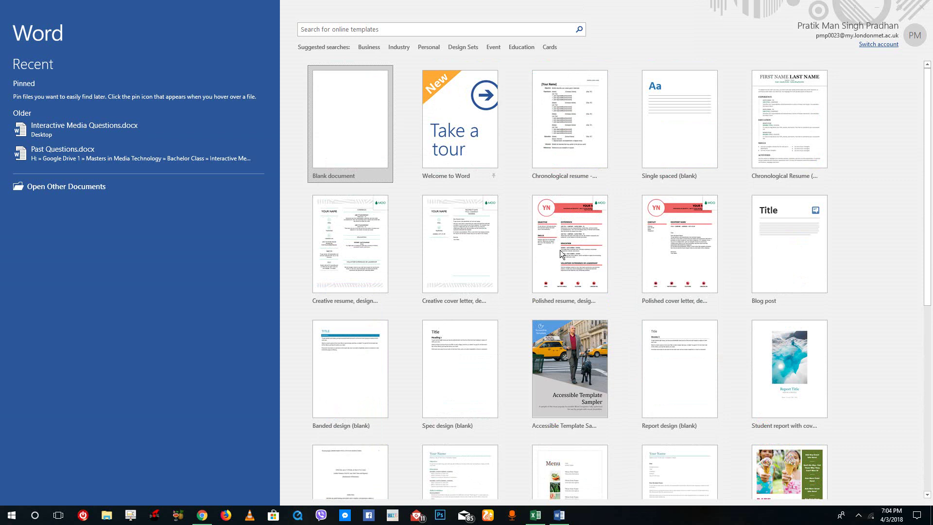
Step: Search the online templates for 'brochure' to list the brochure template results
left_click(404, 30)
type("b")
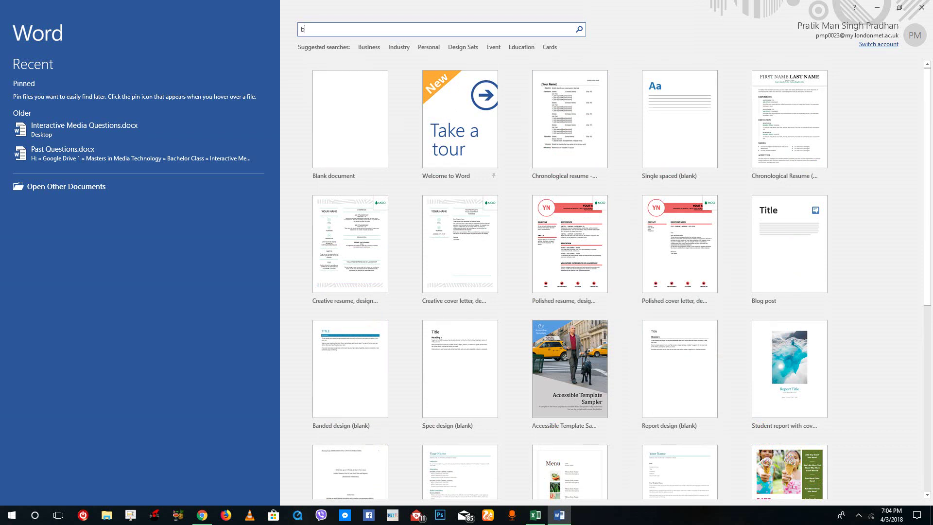
type("rochure")
left_click(580, 29)
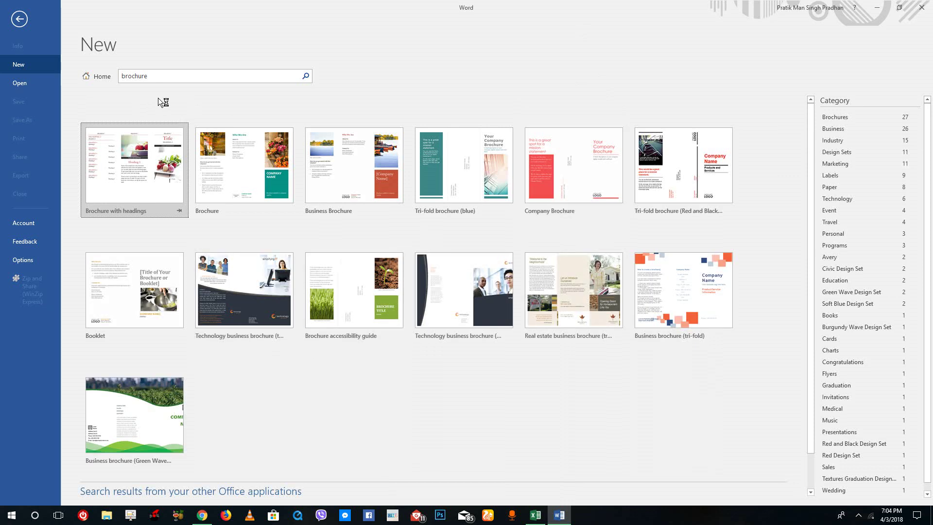
Step: Create a blank document from the template gallery and erase the test letters typed into it
left_click(97, 77)
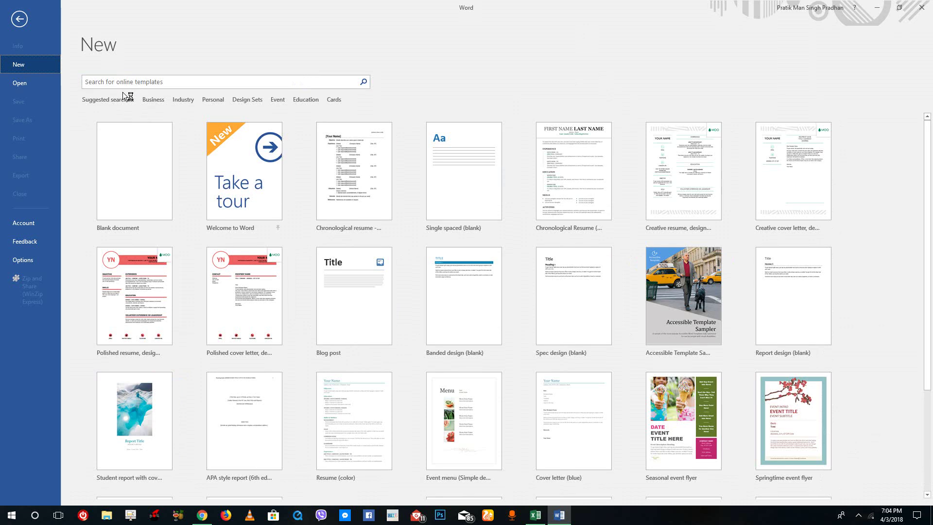
left_click(141, 162)
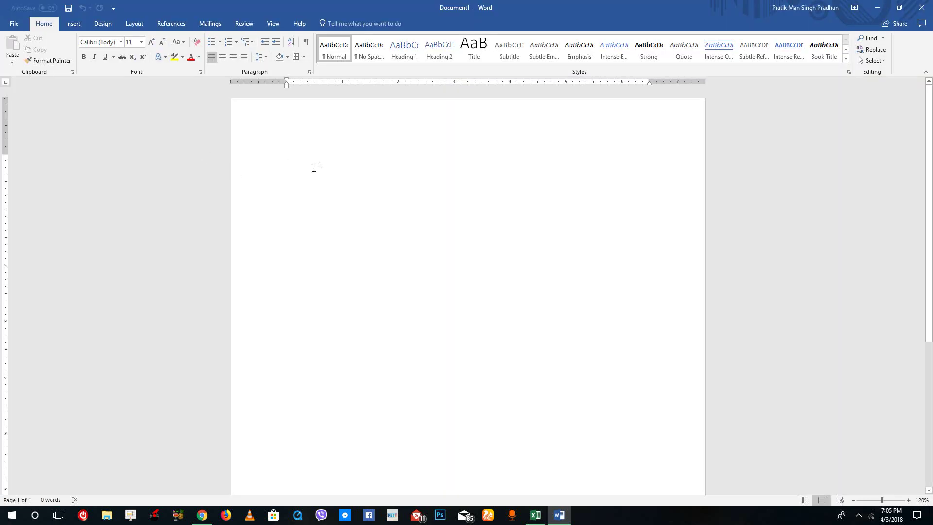
type("fbdjbg")
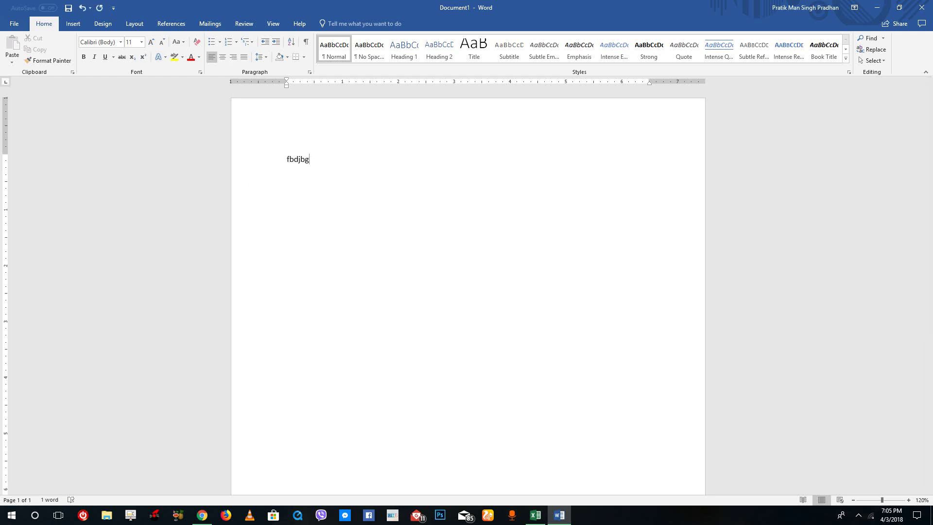
key("BackSpace")
key("BackSpace")
key("BackSpace")
key("BackSpace")
key("BackSpace")
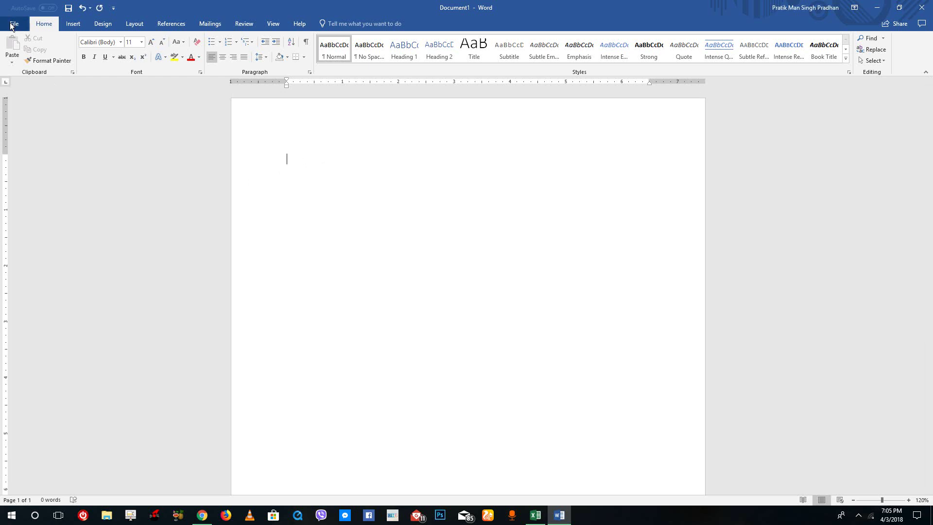
Step: Visit the File info page and return, then view the Insert and Design tools
left_click(14, 24)
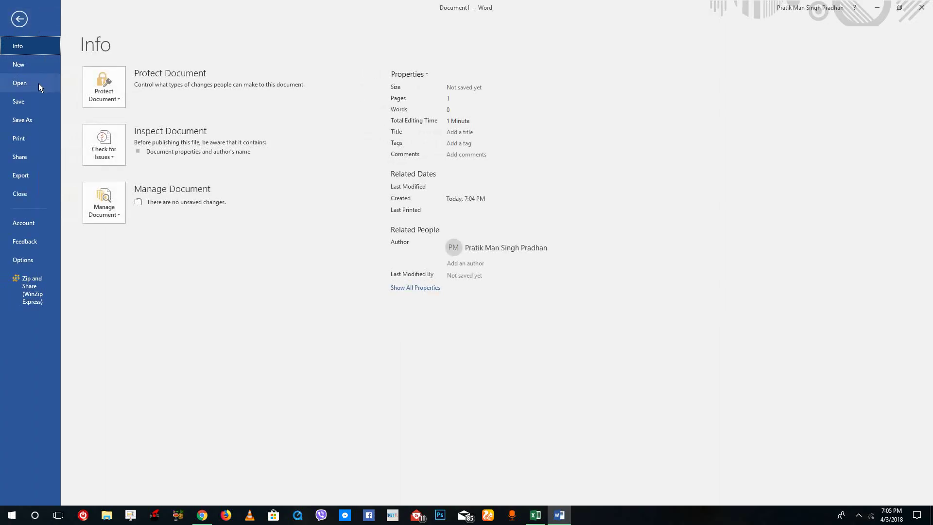
left_click(20, 20)
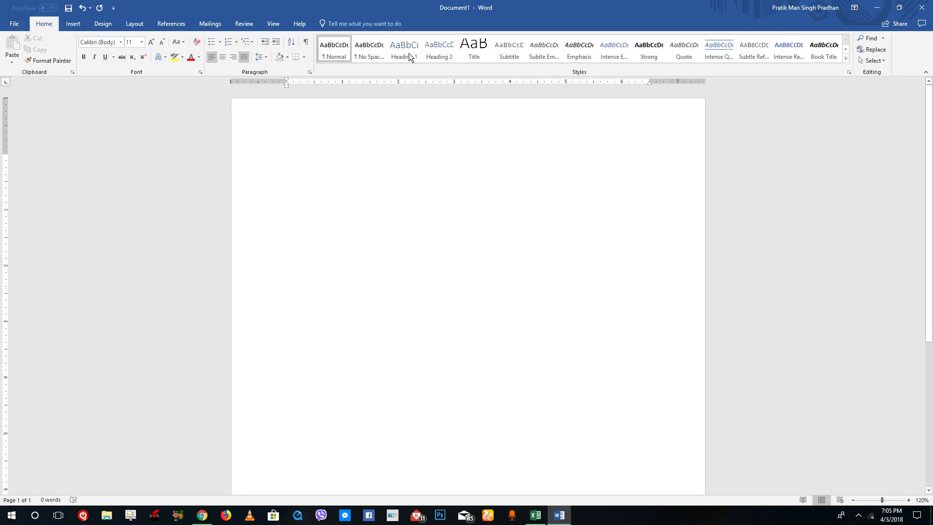
left_click(71, 25)
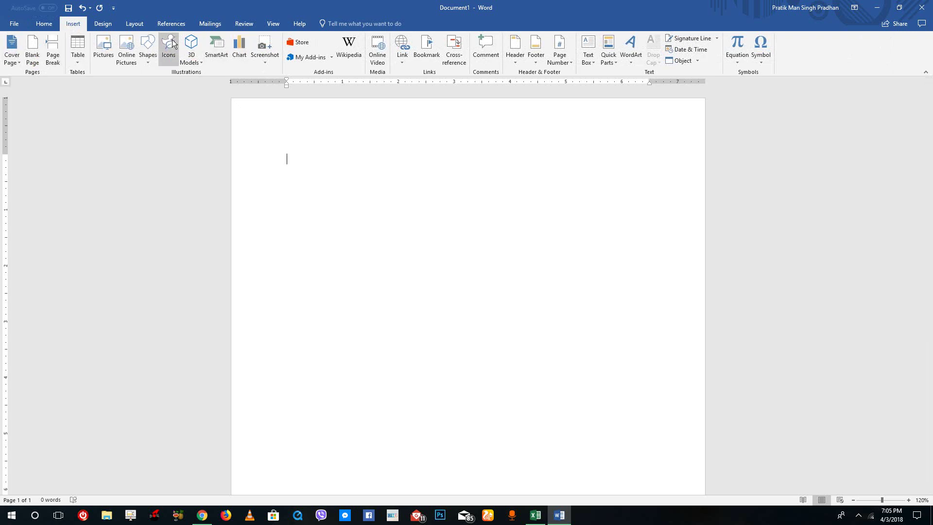
left_click(105, 26)
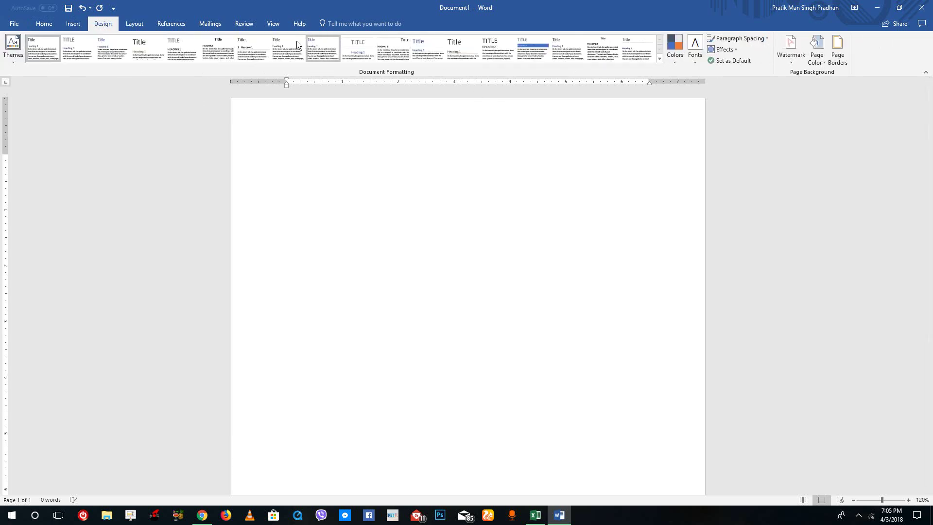
Step: Browse the Layout, References and Mailings tools, ending on the Review tools
left_click(148, 30)
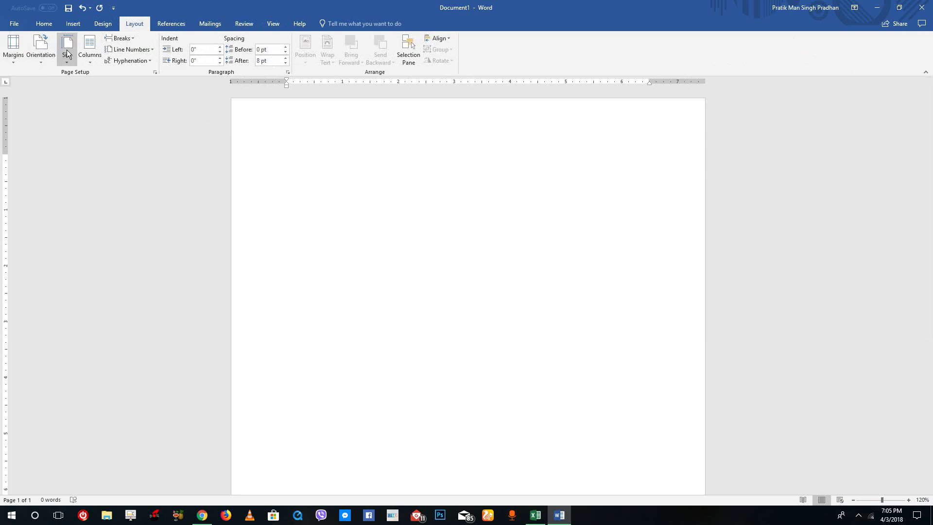
left_click(174, 23)
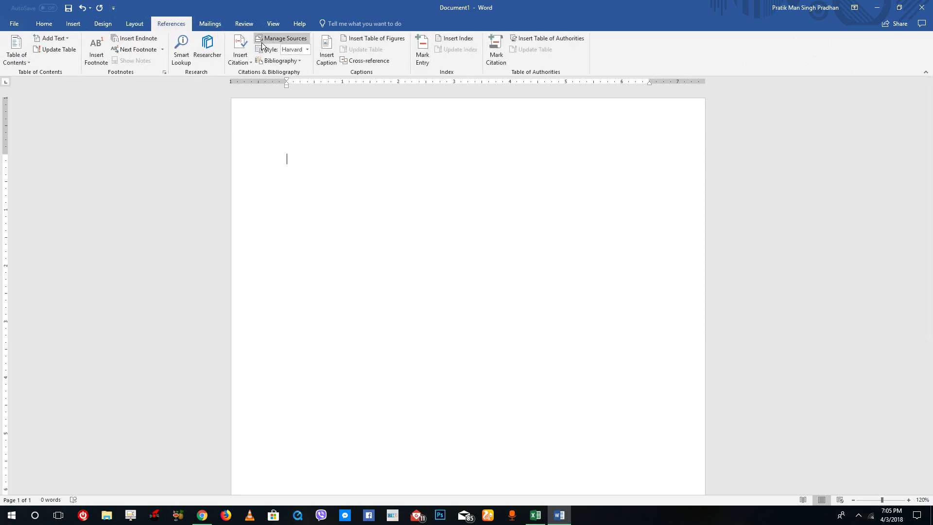
left_click(219, 24)
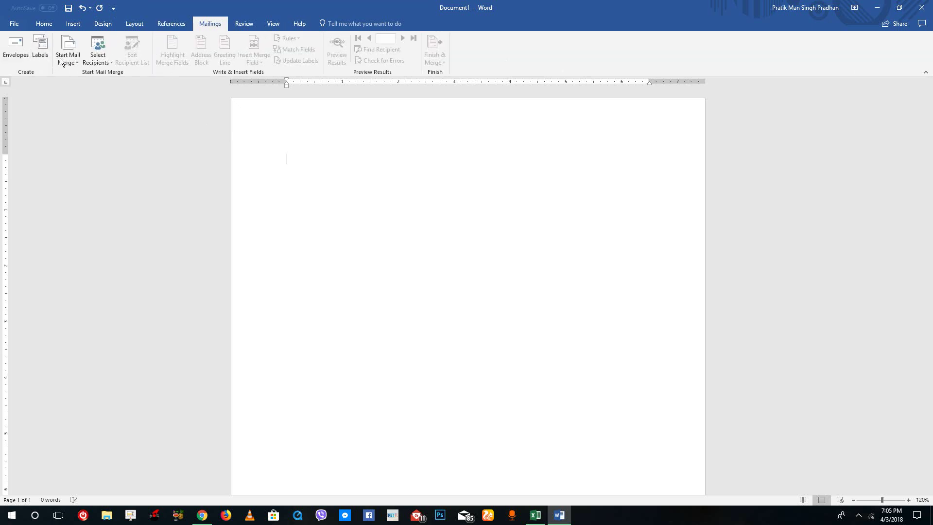
left_click(252, 25)
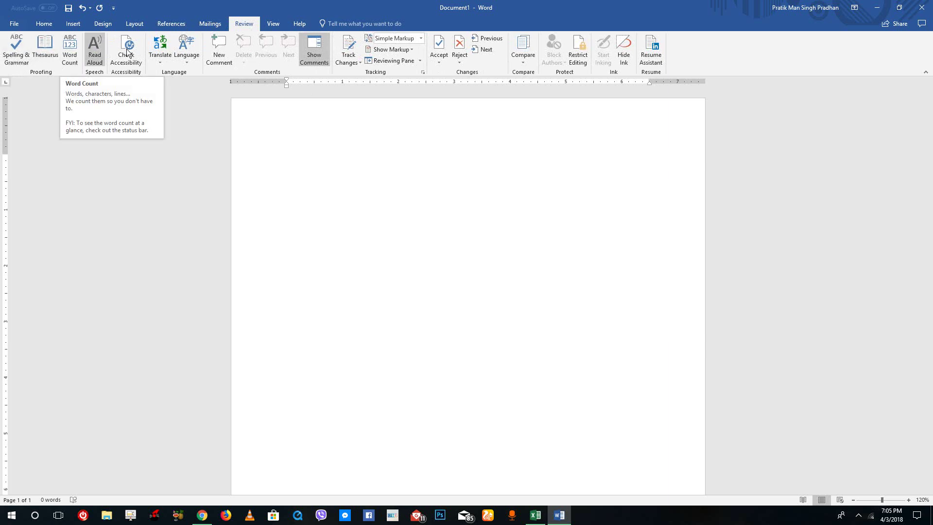
Step: On the View tab, toggle the Ruler off and back on twice
left_click(269, 19)
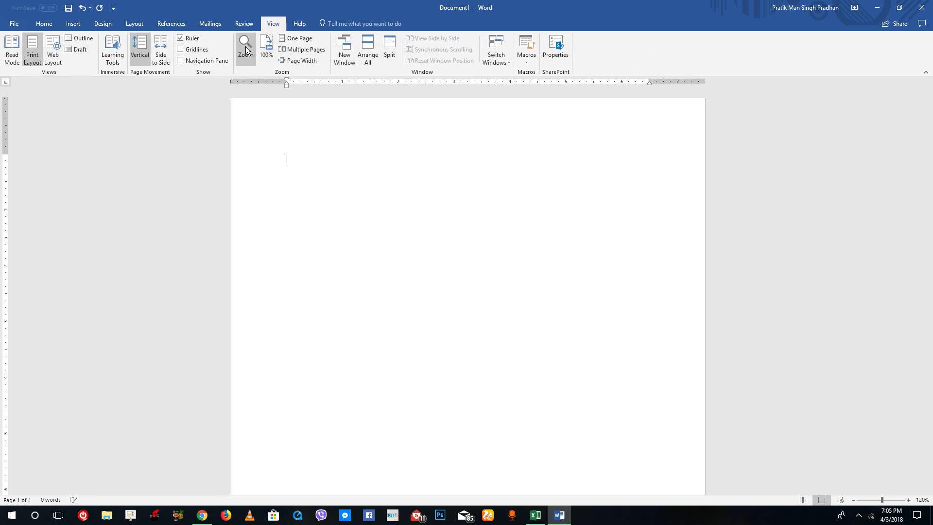
left_click(190, 43)
left_click(191, 43)
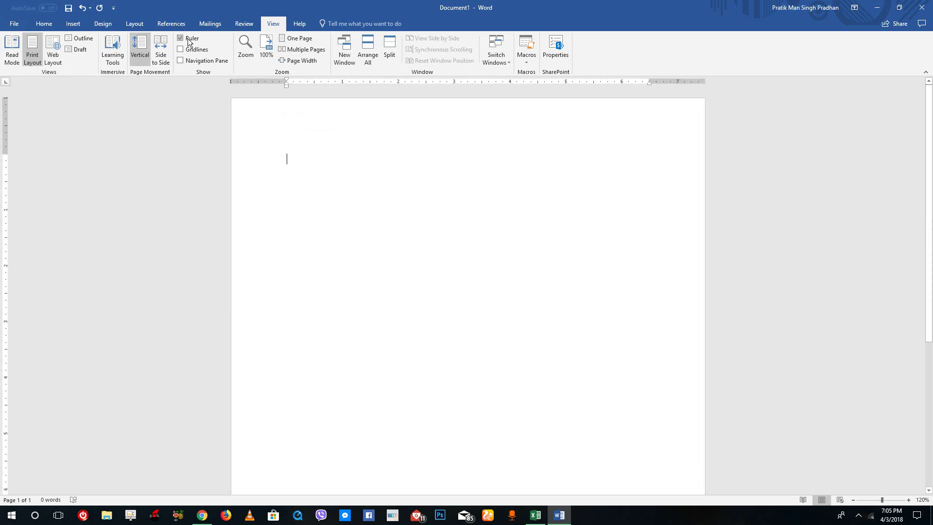
left_click(190, 42)
left_click(189, 42)
Step: Toggle Gridlines and Navigation Pane, leave all three unchecked, and show the Help tools
left_click(203, 53)
left_click(200, 56)
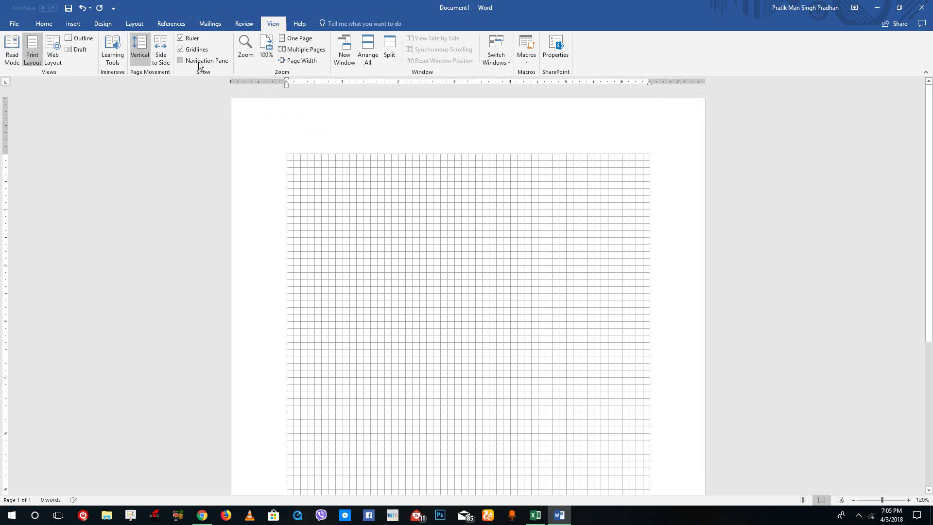
left_click(198, 62)
left_click(189, 61)
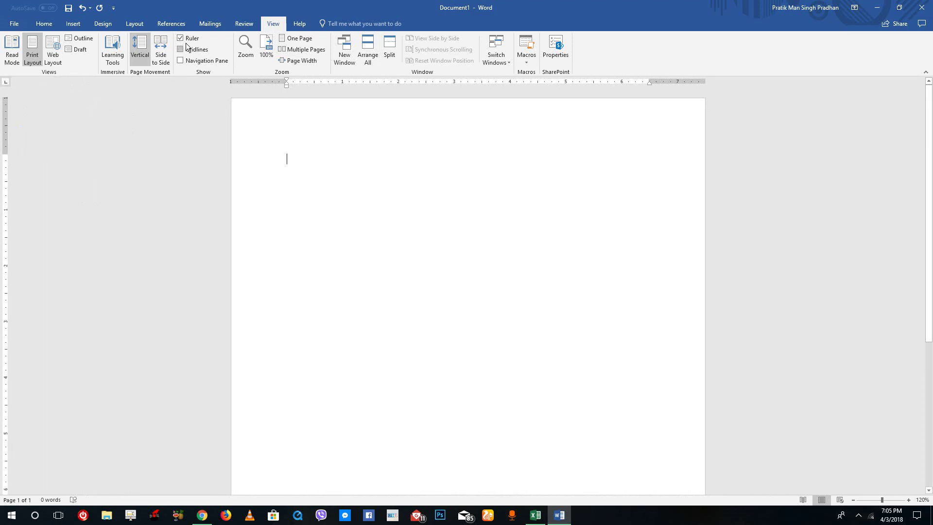
left_click(190, 39)
left_click(291, 22)
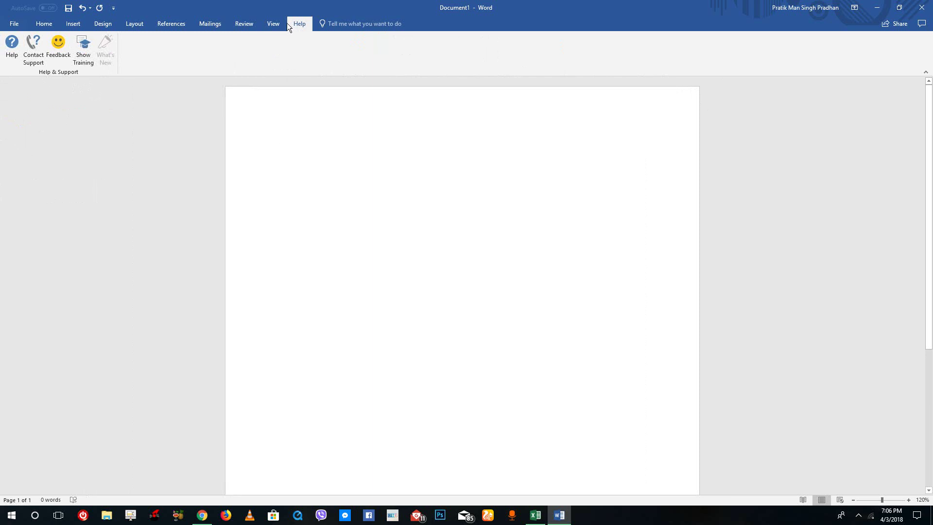
Step: From the View tab, use the 'Tell me' search to apply Normal one-inch margins
left_click(273, 24)
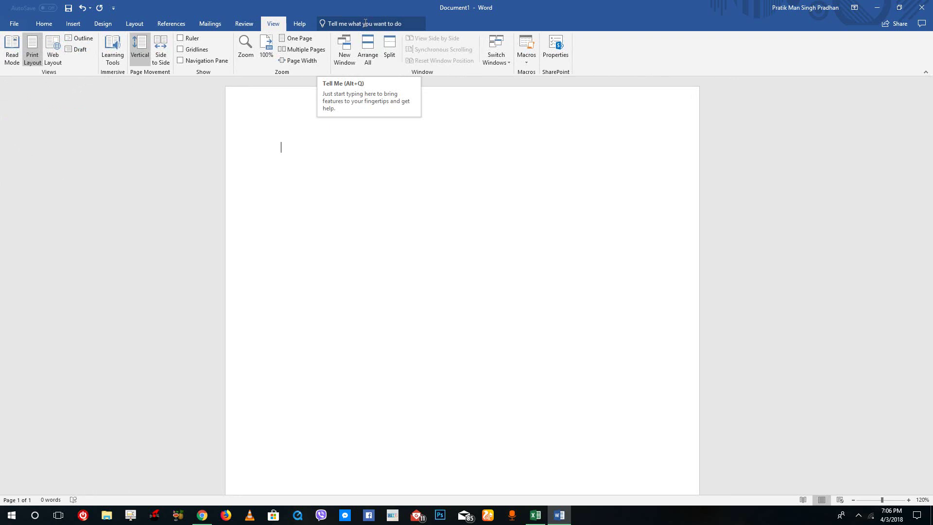
left_click(365, 24)
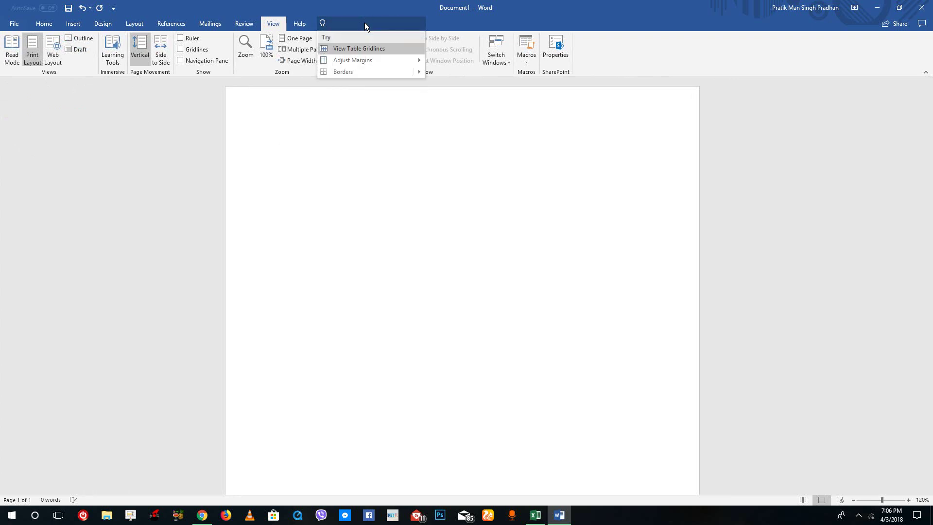
mouse_move(353, 60)
left_click(445, 78)
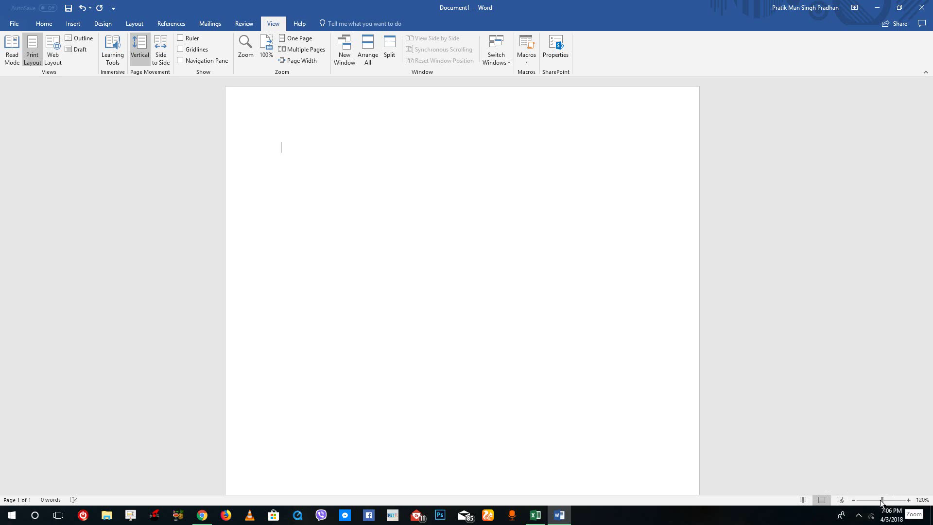
Step: Zoom the page to 100%, briefly visit the File info page, then return to Home
left_click_drag(883, 502, 882, 503)
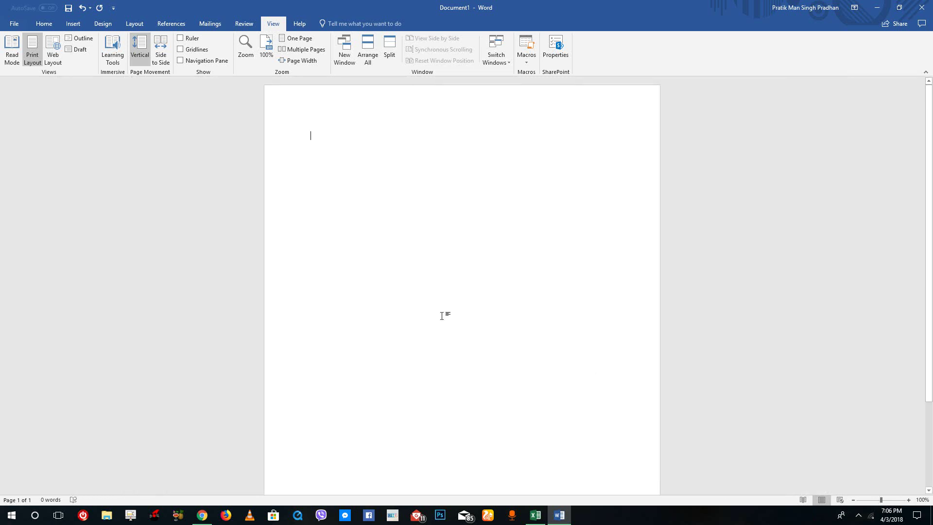
left_click(14, 23)
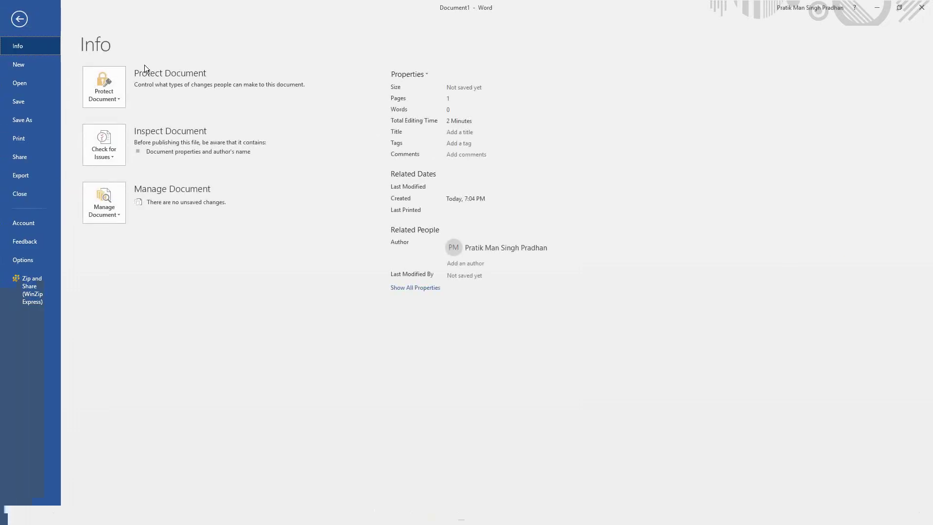
left_click(19, 21)
left_click(40, 24)
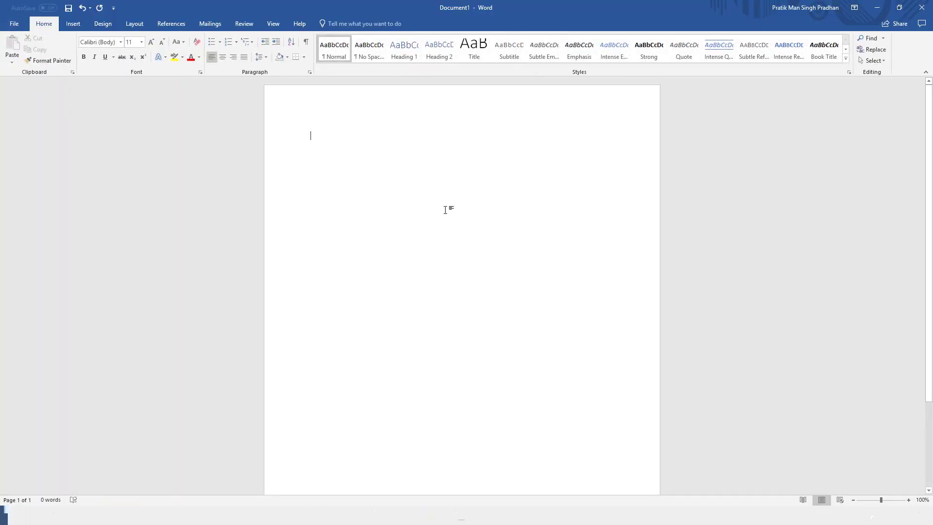